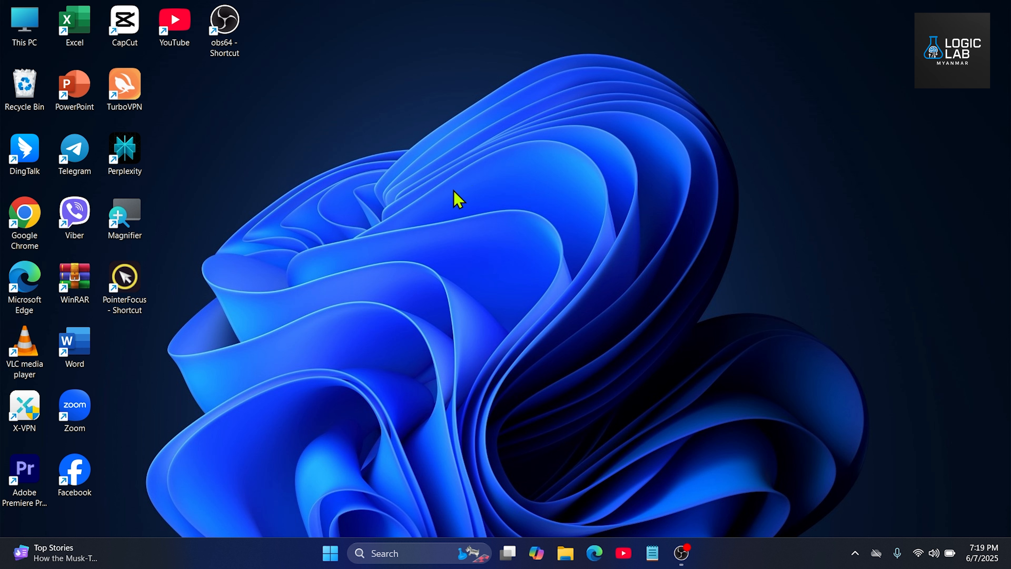
Step: Open the video folder on Local Disk (C:) to check its contents, and return to the drive's root
double_click(33, 45)
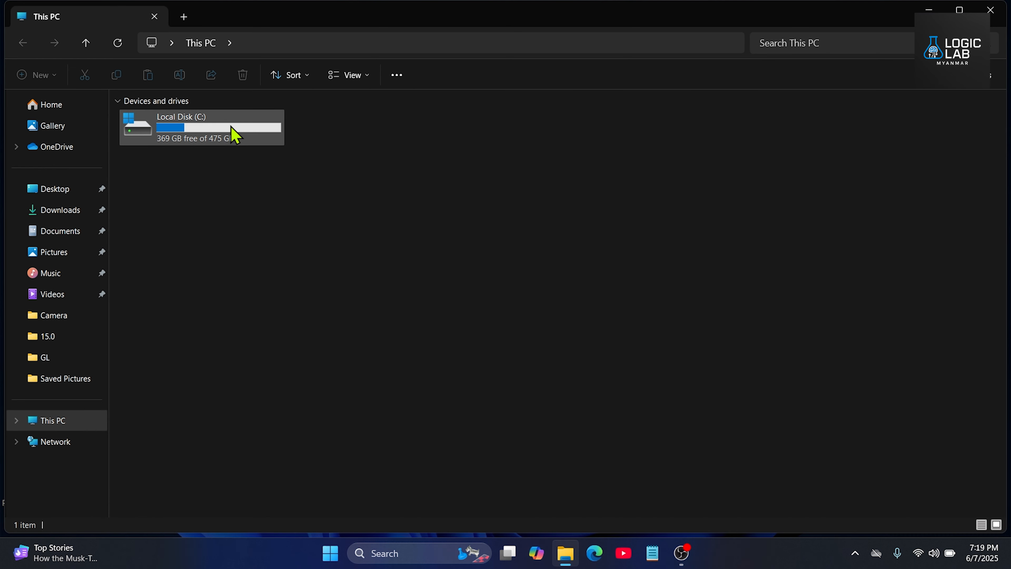
double_click(190, 131)
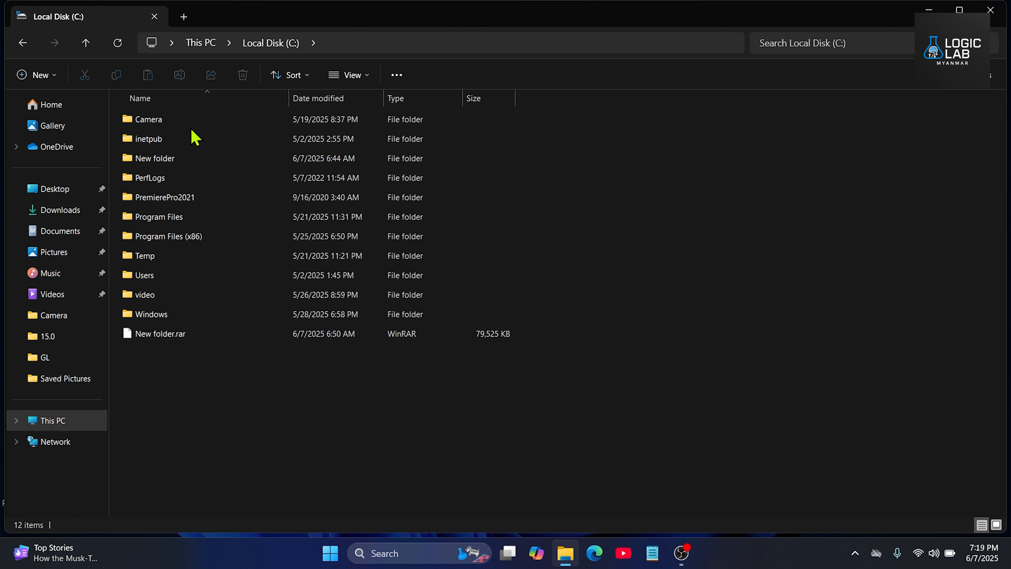
double_click(205, 300)
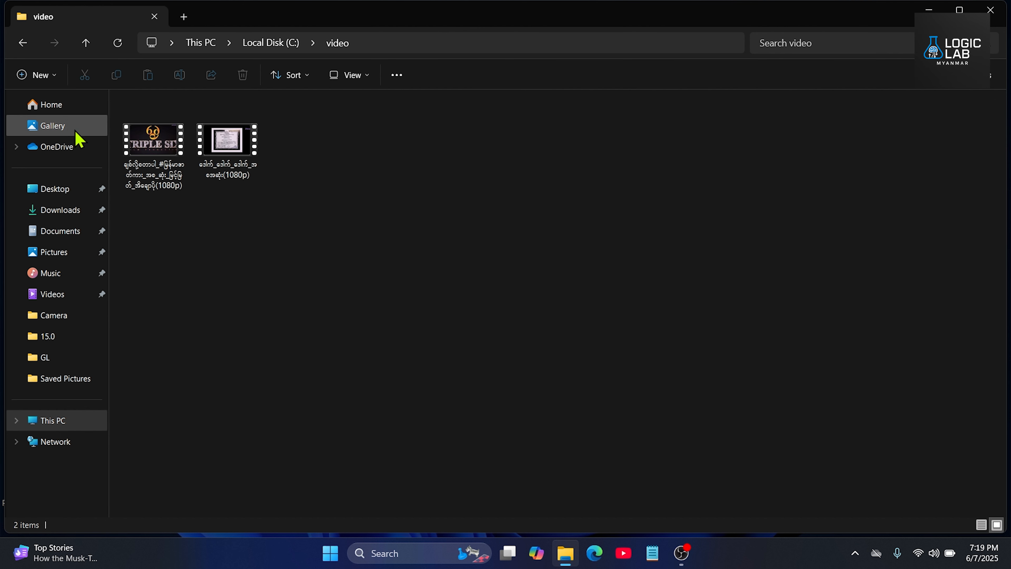
left_click(23, 43)
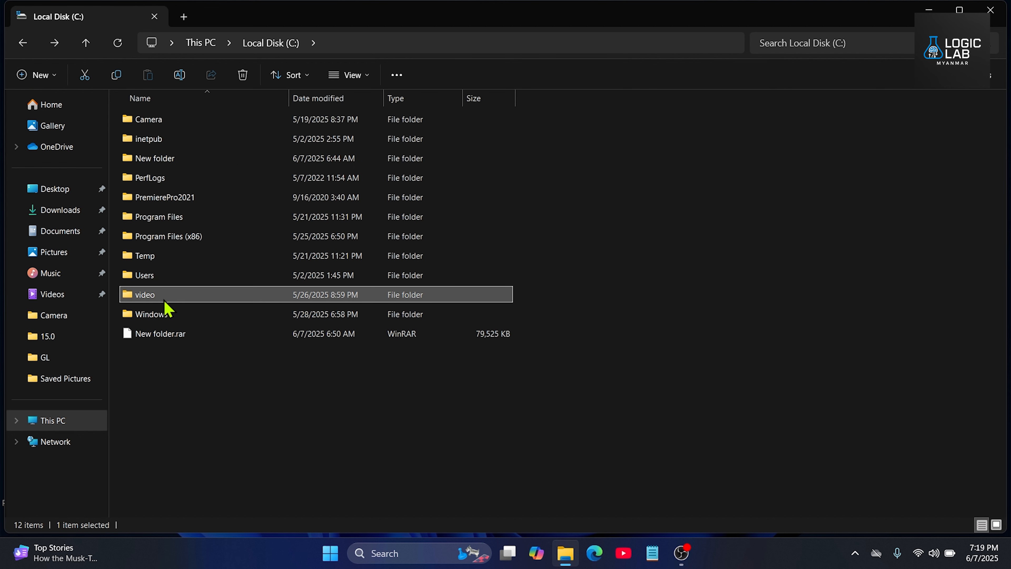
mouse_move(166, 299)
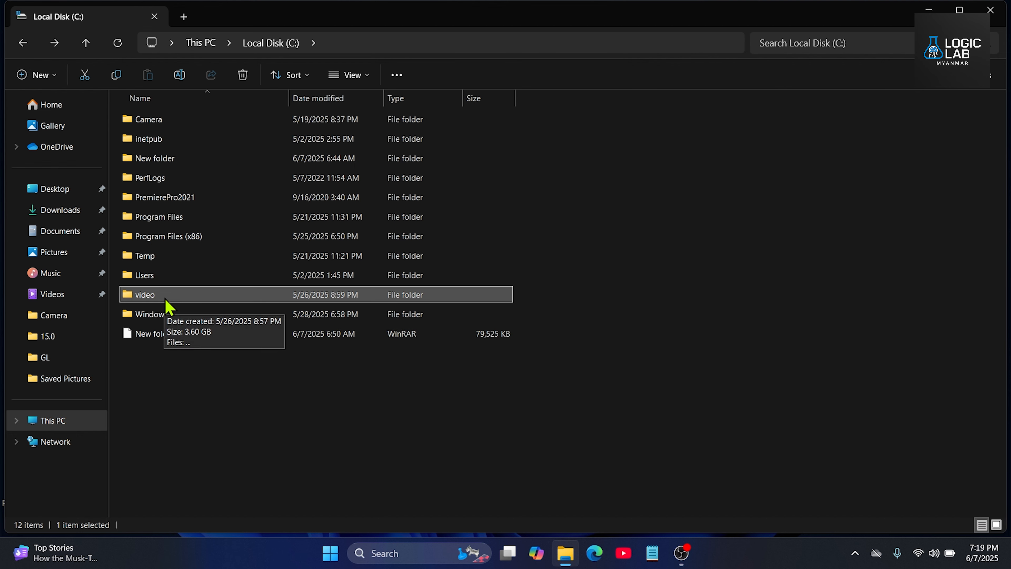
double_click(166, 299)
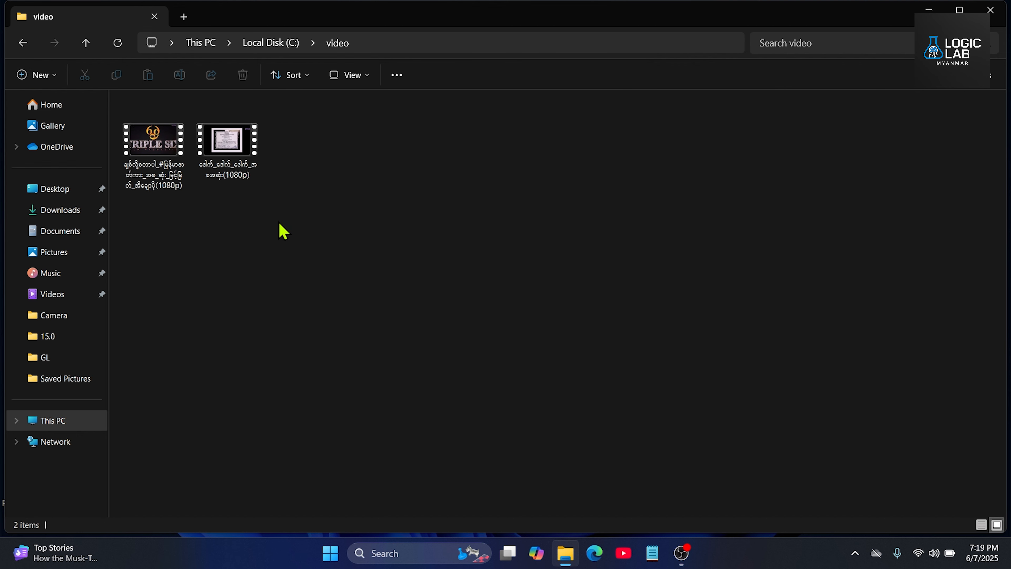
left_click(24, 44)
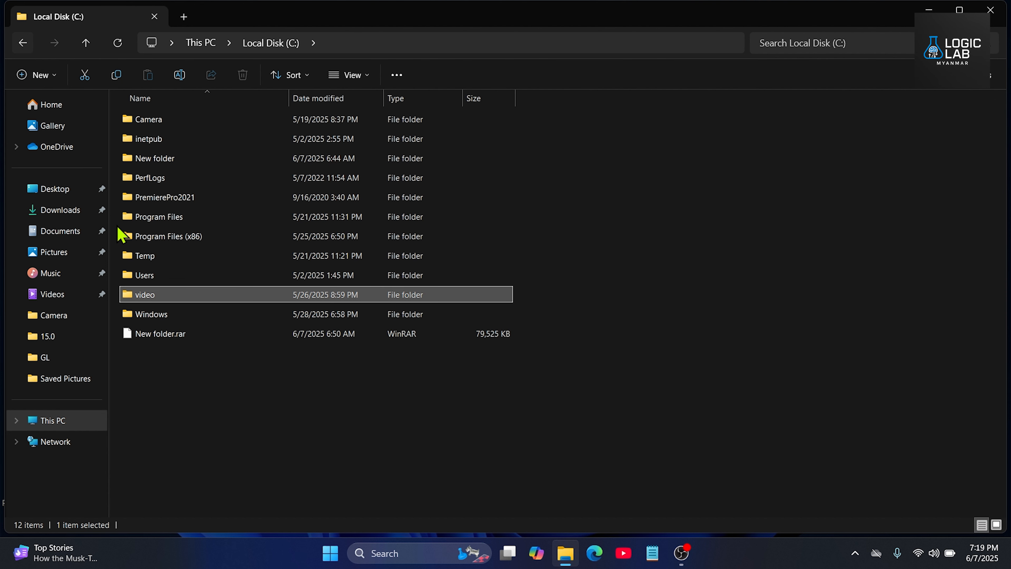
mouse_move(165, 300)
mouse_move(210, 297)
right_click(211, 304)
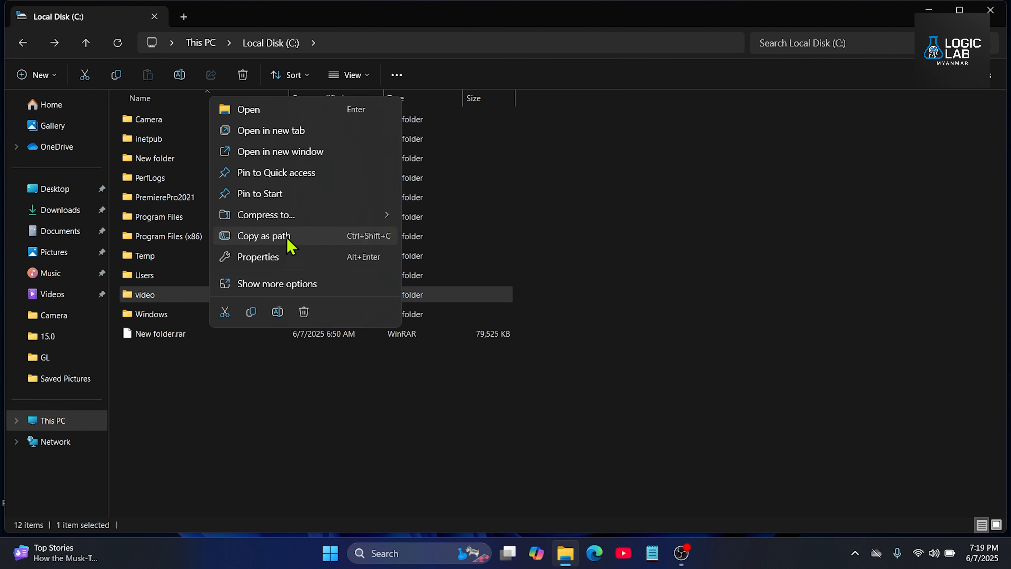
left_click(558, 412)
Step: Open the security properties of the video folder and start editing its group and user permissions
left_click(218, 299)
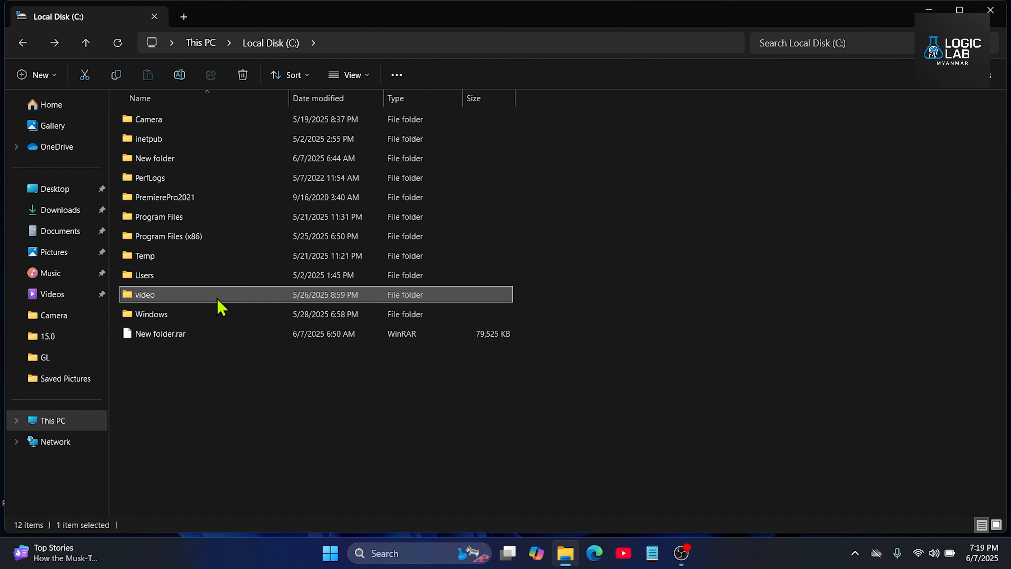
right_click(218, 299)
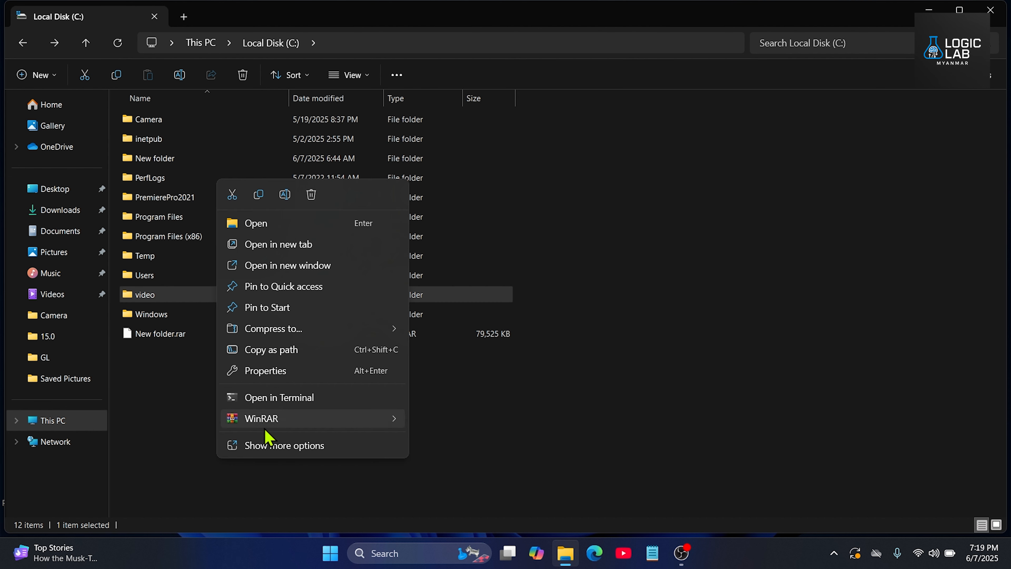
left_click(263, 446)
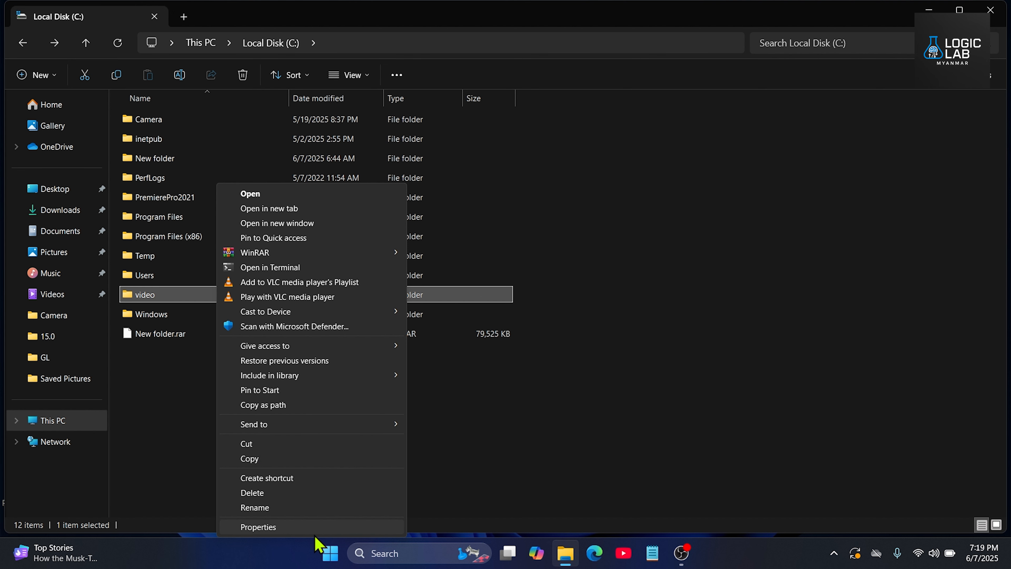
left_click(259, 527)
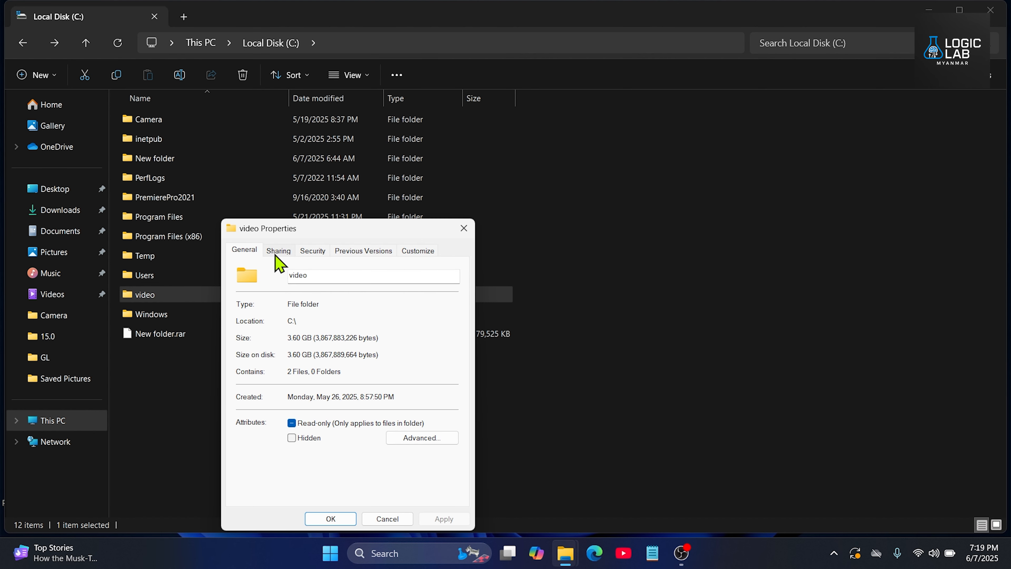
left_click(313, 252)
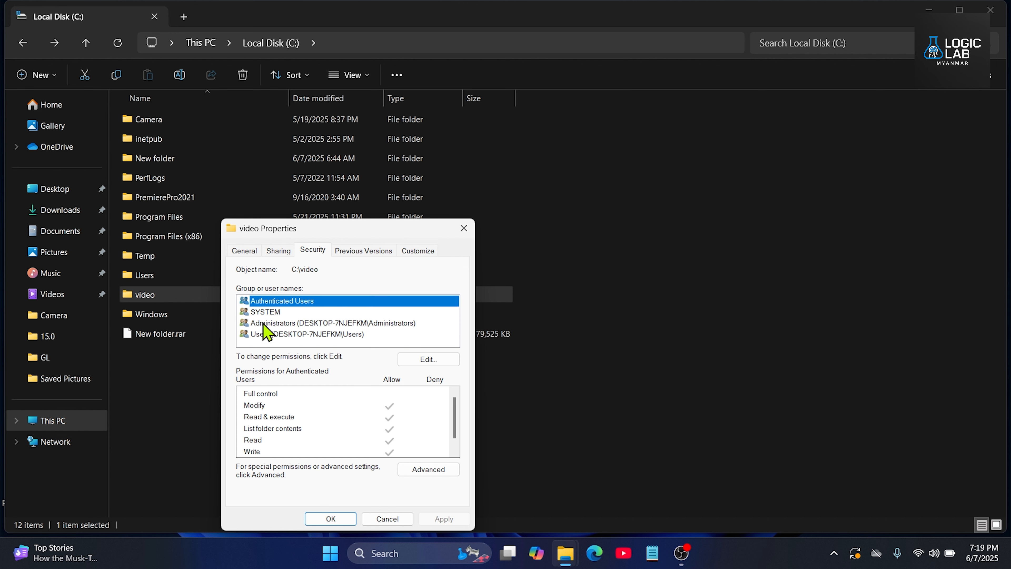
left_click(283, 326)
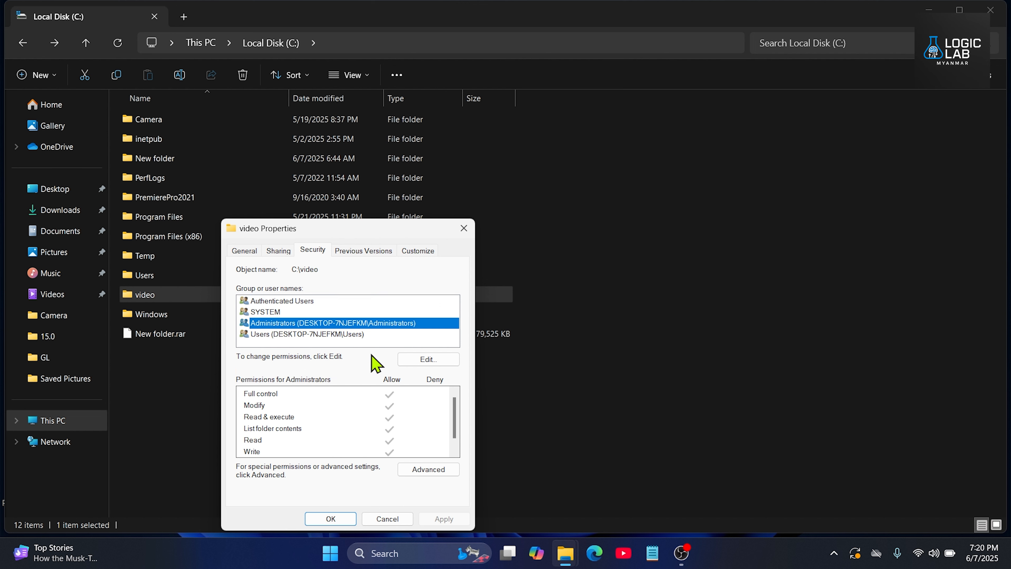
left_click(420, 360)
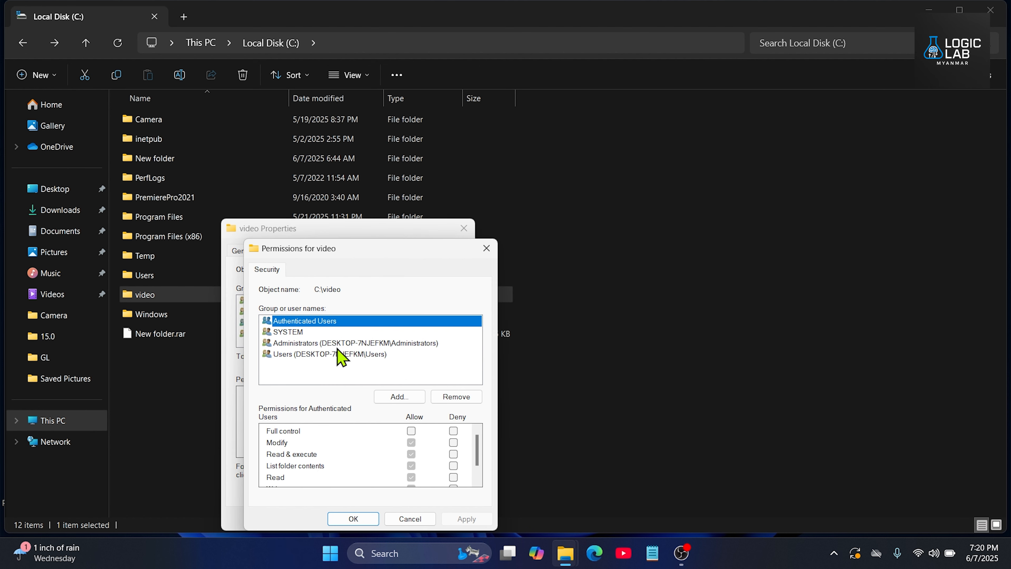
Step: Deny Full control of the video folder to the Administrators group, apply and confirm the deny entry, and close the folder's properties
left_click(315, 346)
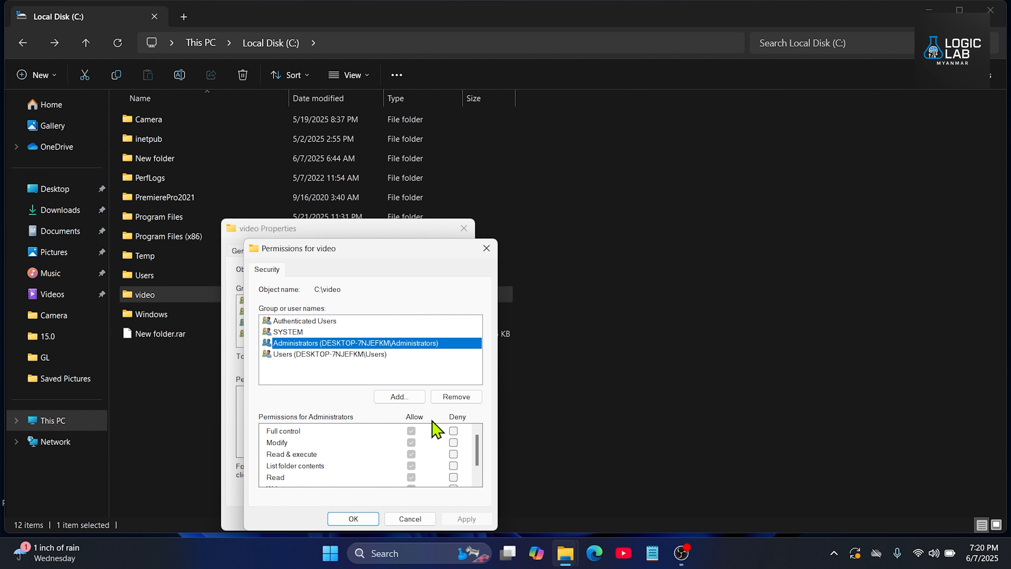
left_click(453, 430)
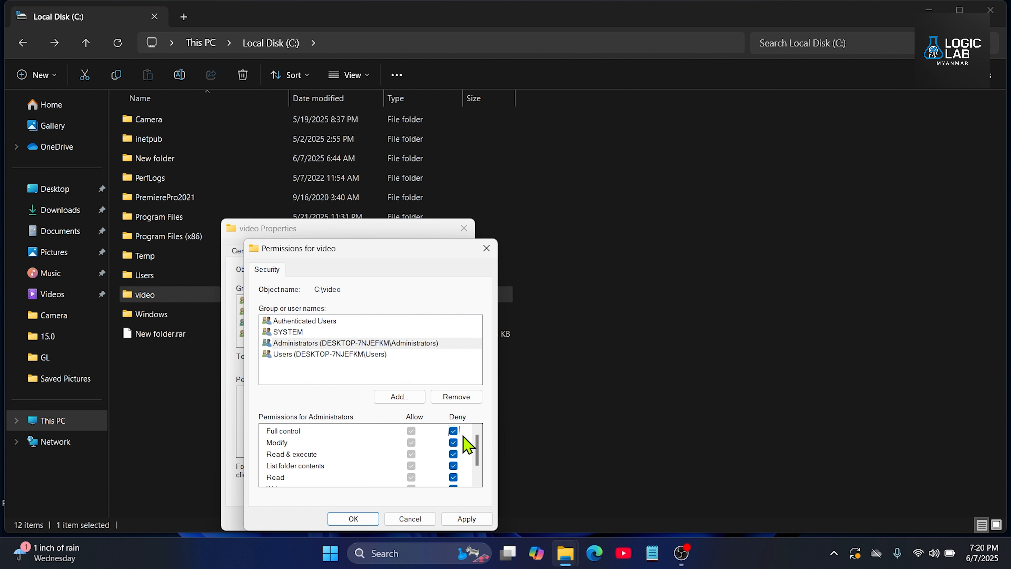
scroll(466, 436, "down", 1)
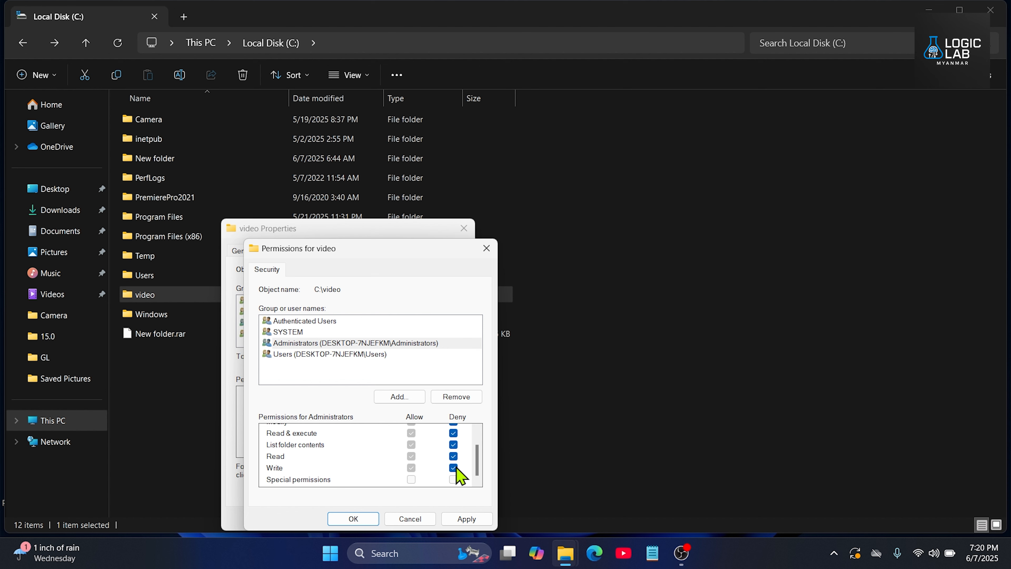
left_click(466, 518)
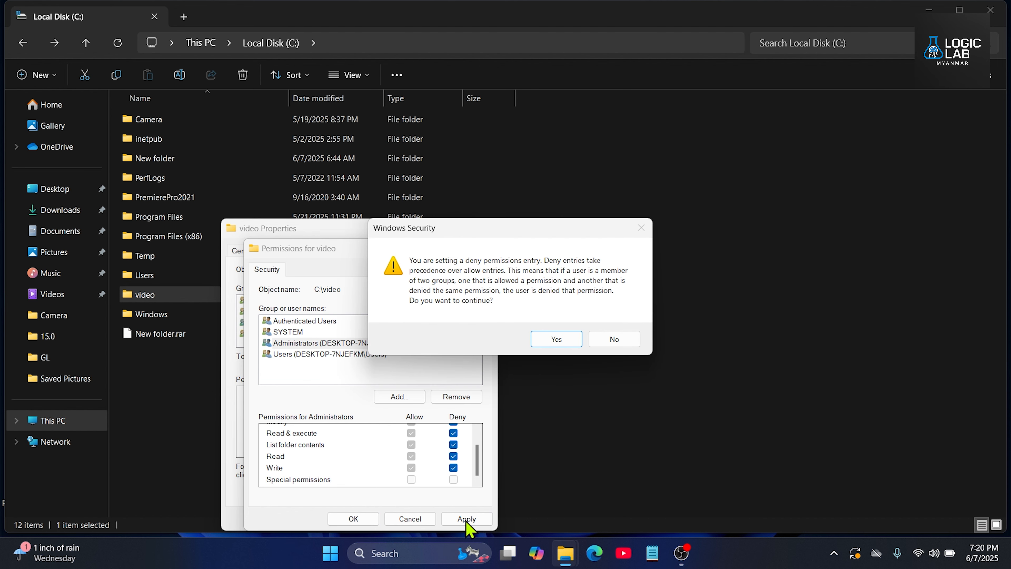
left_click(560, 341)
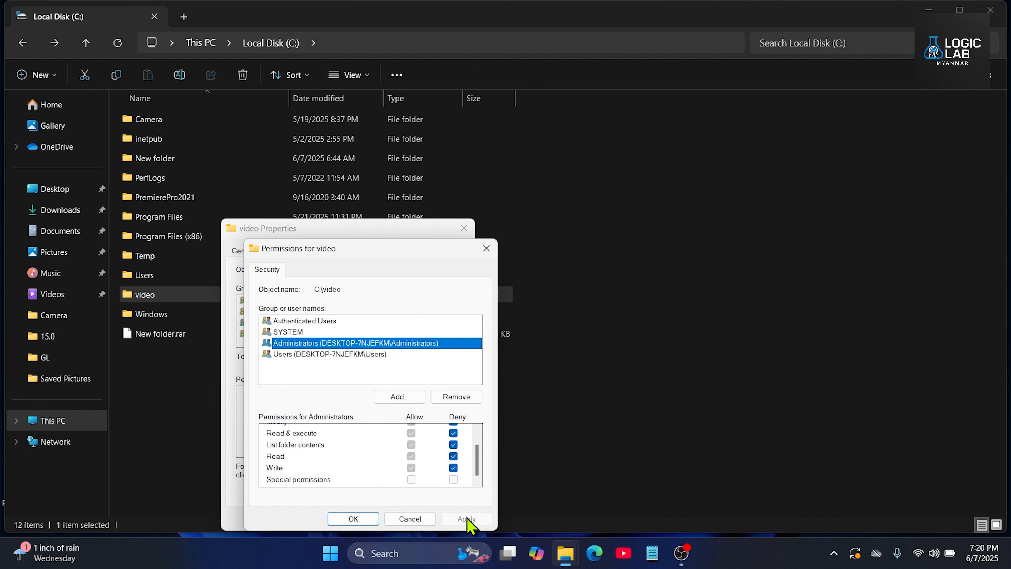
left_click(356, 520)
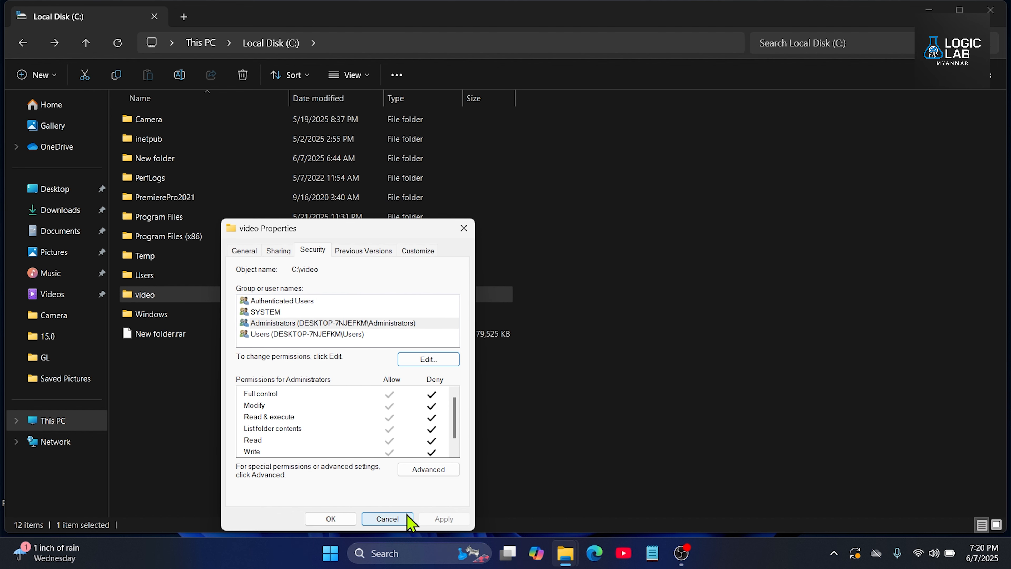
left_click(333, 519)
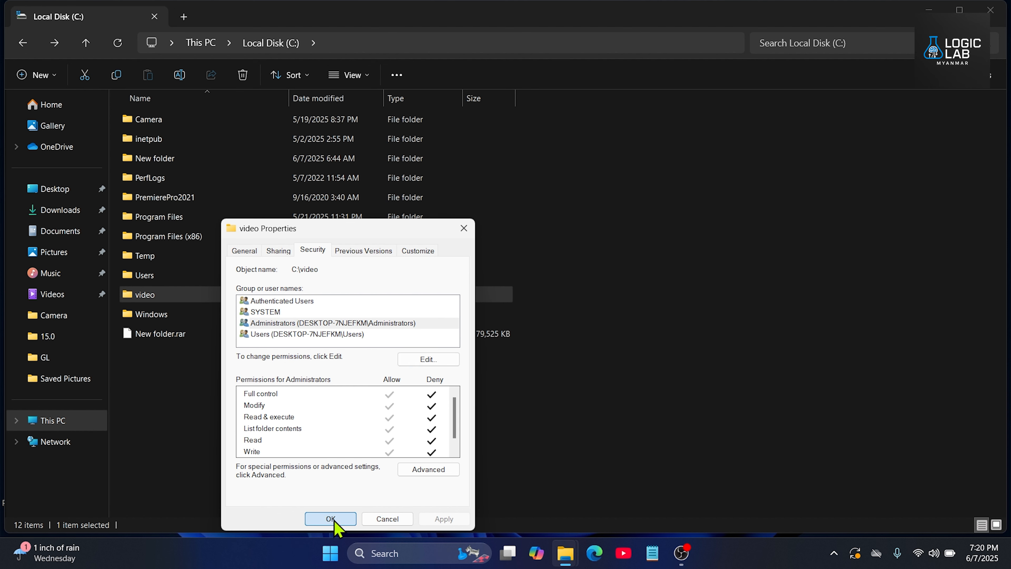
Step: Test access to the video folder by trying to open it repeatedly, requesting permanent access on the second attempt, and dismiss the prompts
double_click(204, 297)
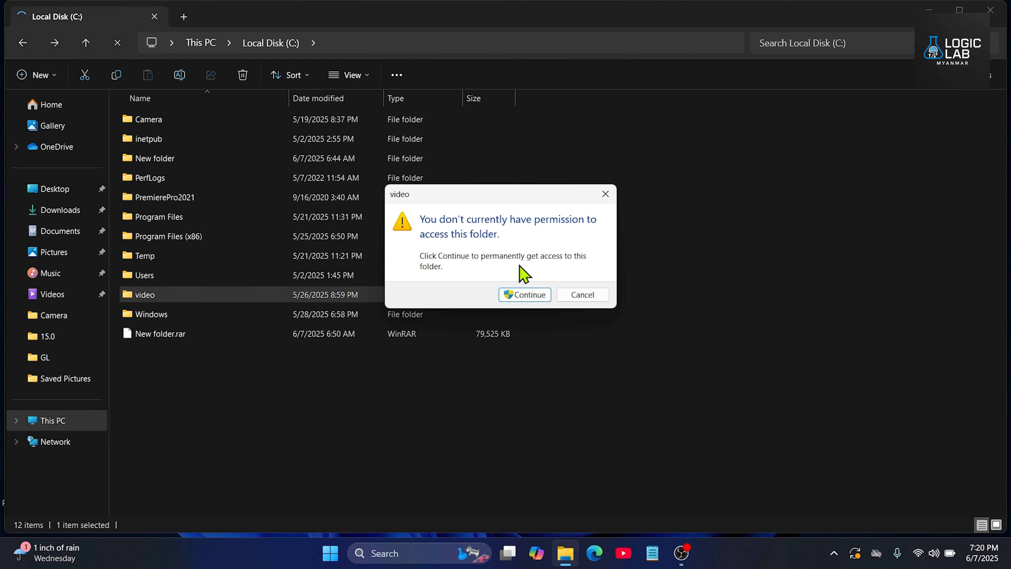
left_click(603, 201)
double_click(270, 299)
left_click(526, 295)
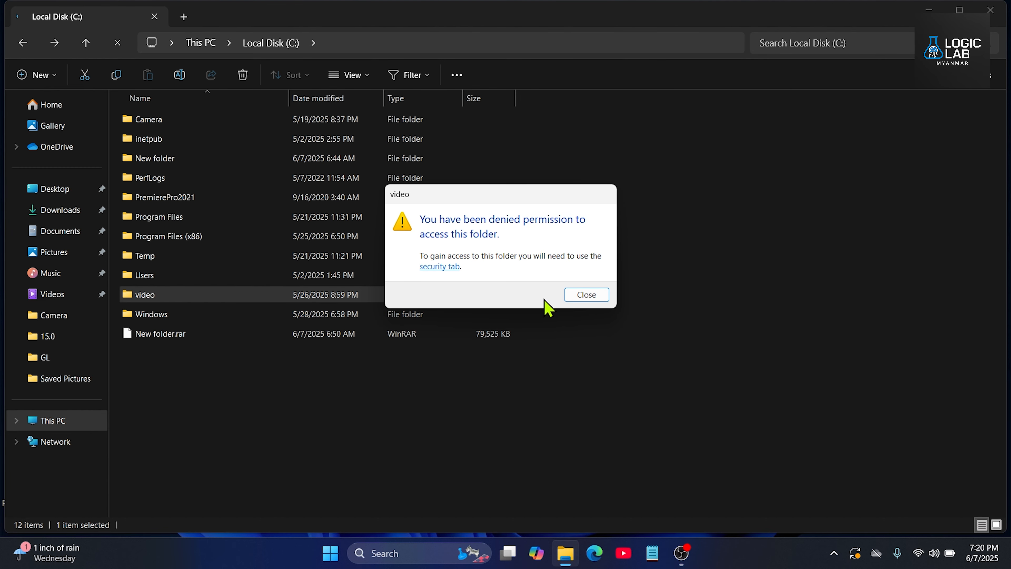
left_click(576, 290)
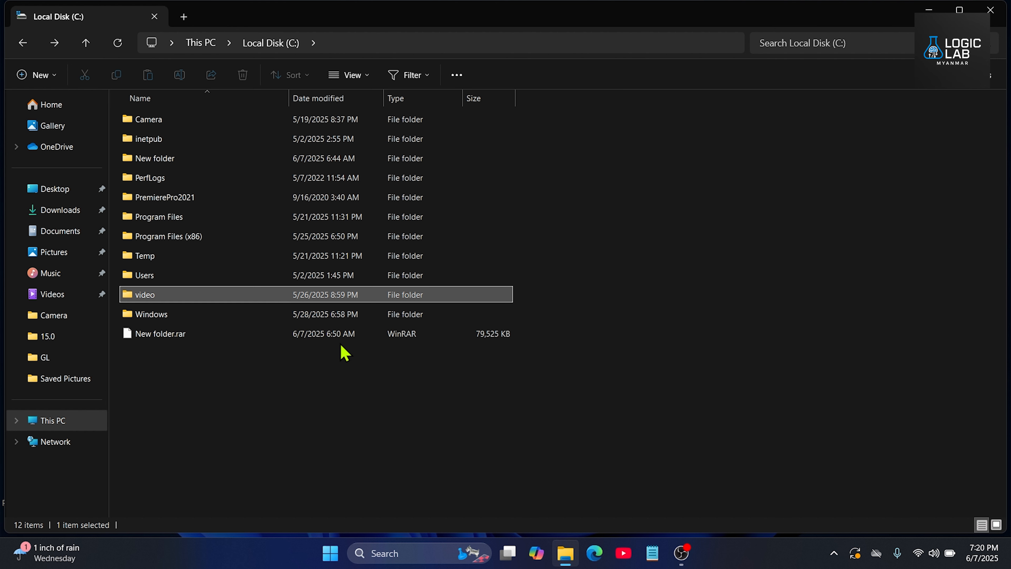
double_click(249, 299)
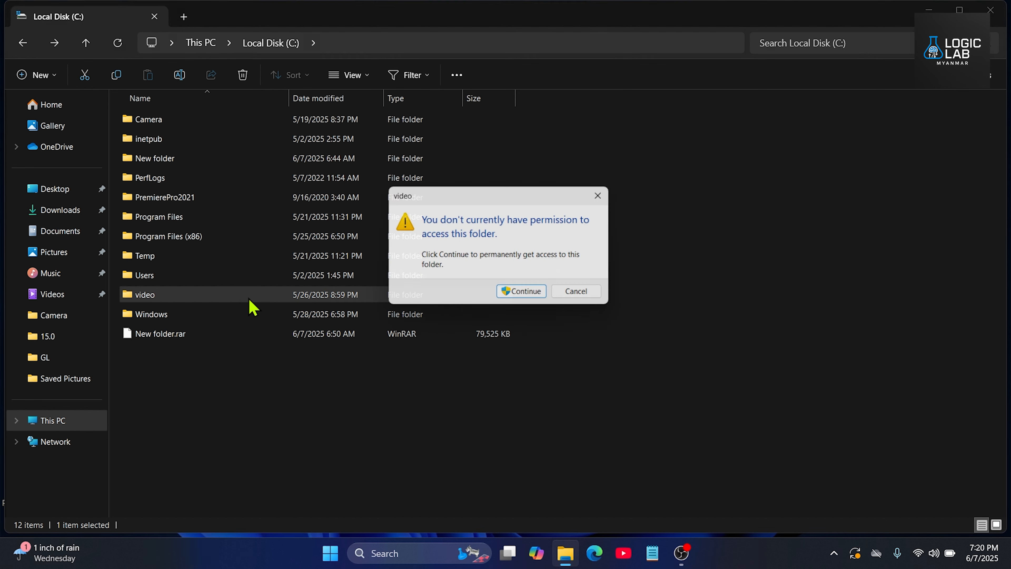
left_click(580, 297)
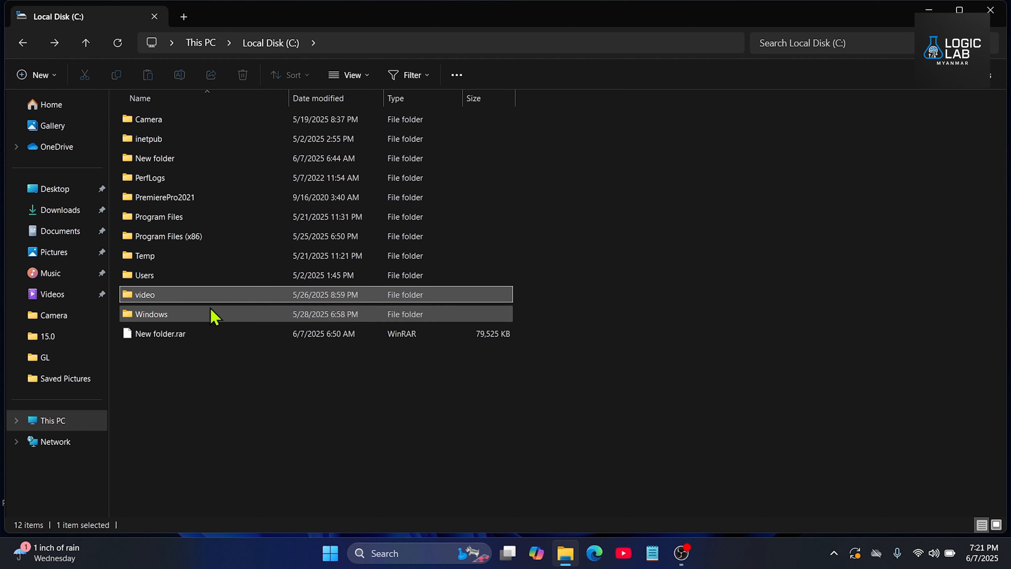
Step: Open the video folder's security properties, select the Administrators group, and start editing the folder's permissions
left_click(197, 321)
left_click(197, 303)
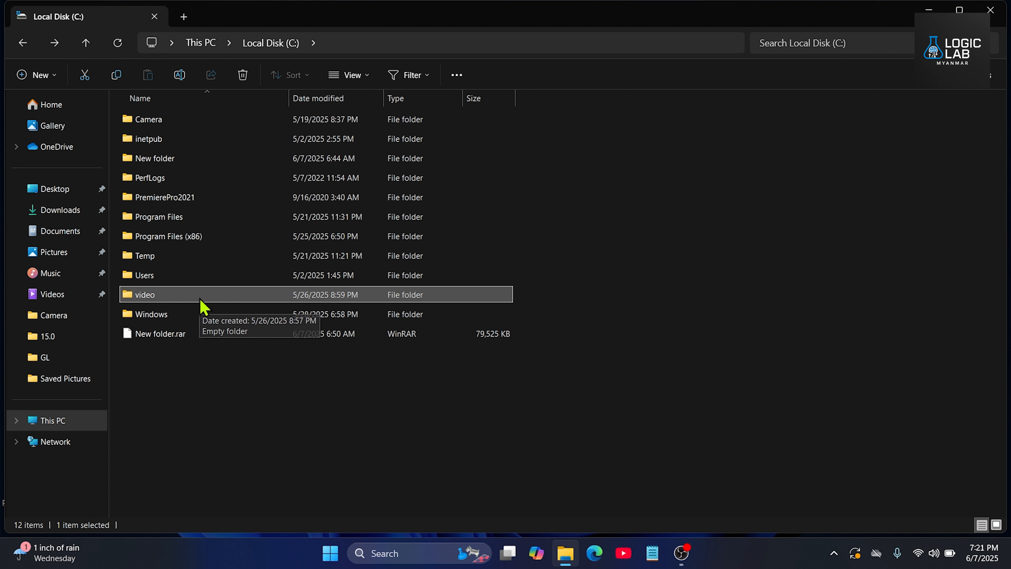
right_click(200, 300)
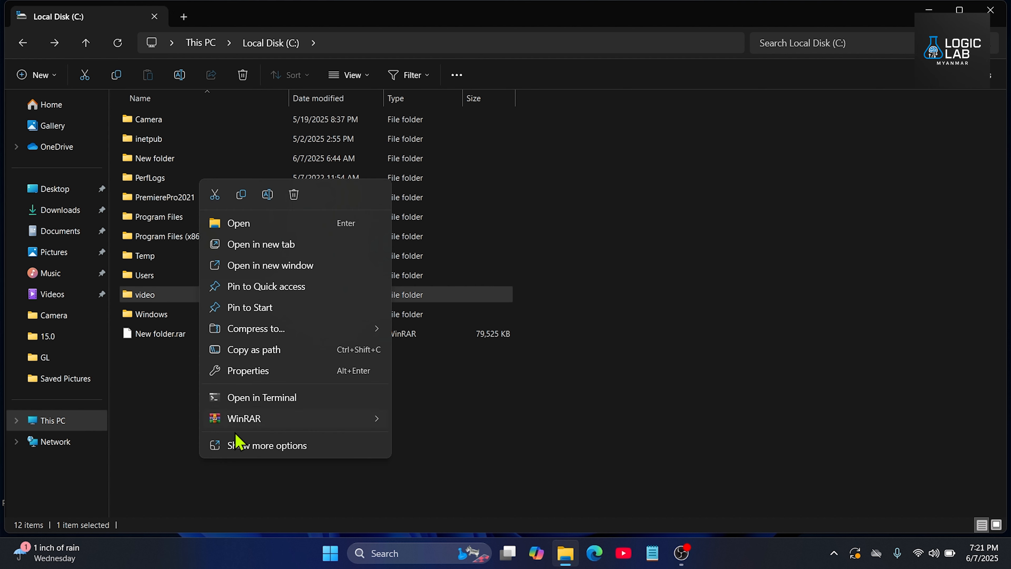
left_click(285, 449)
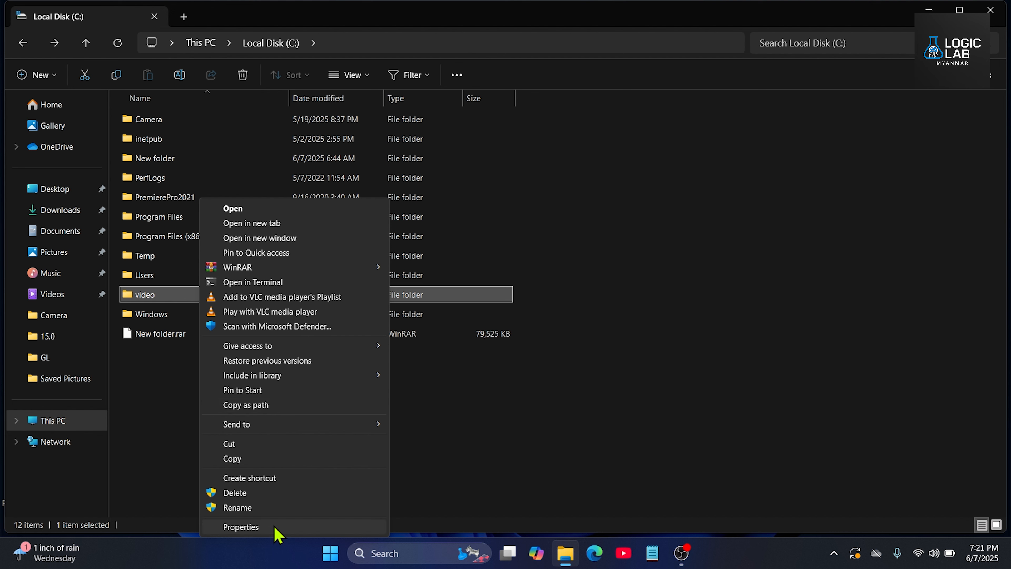
left_click(244, 528)
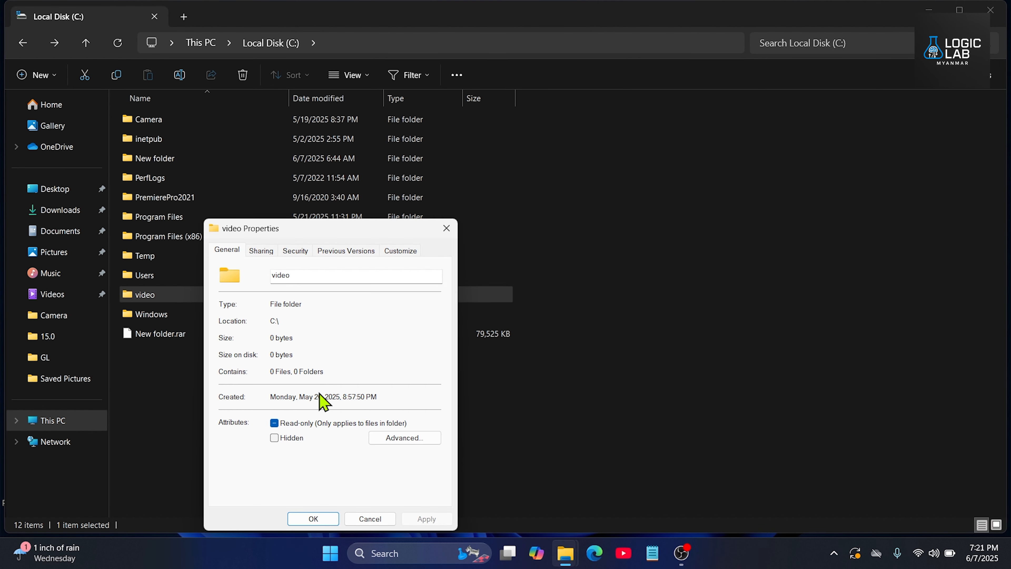
left_click(293, 255)
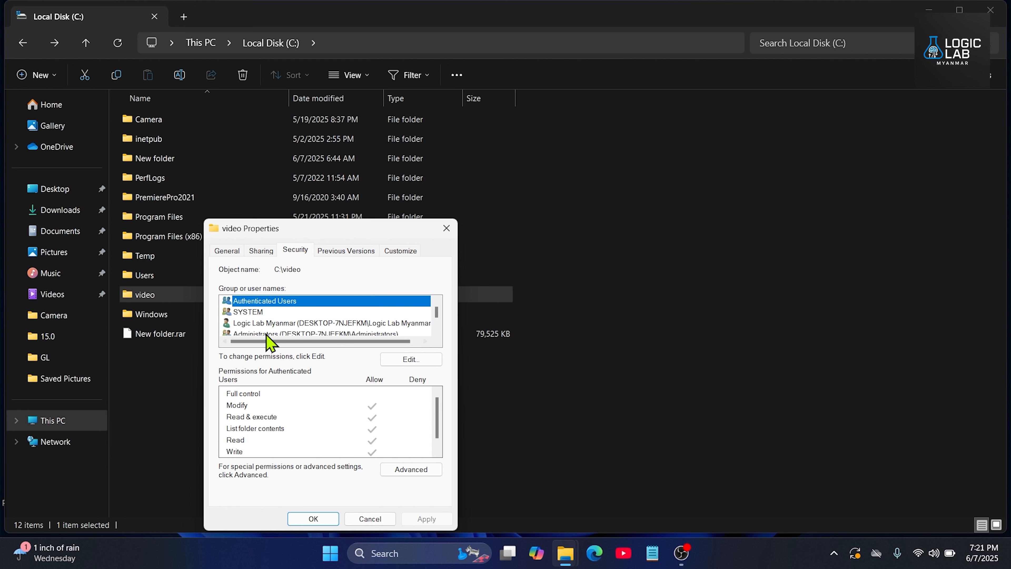
scroll(277, 333, "down", 1)
left_click(264, 315)
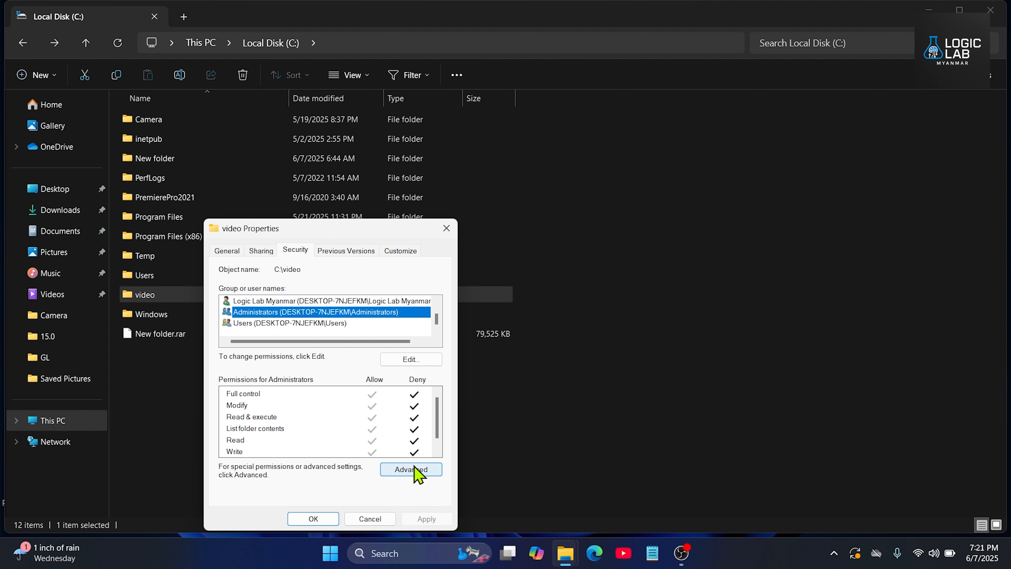
left_click(409, 361)
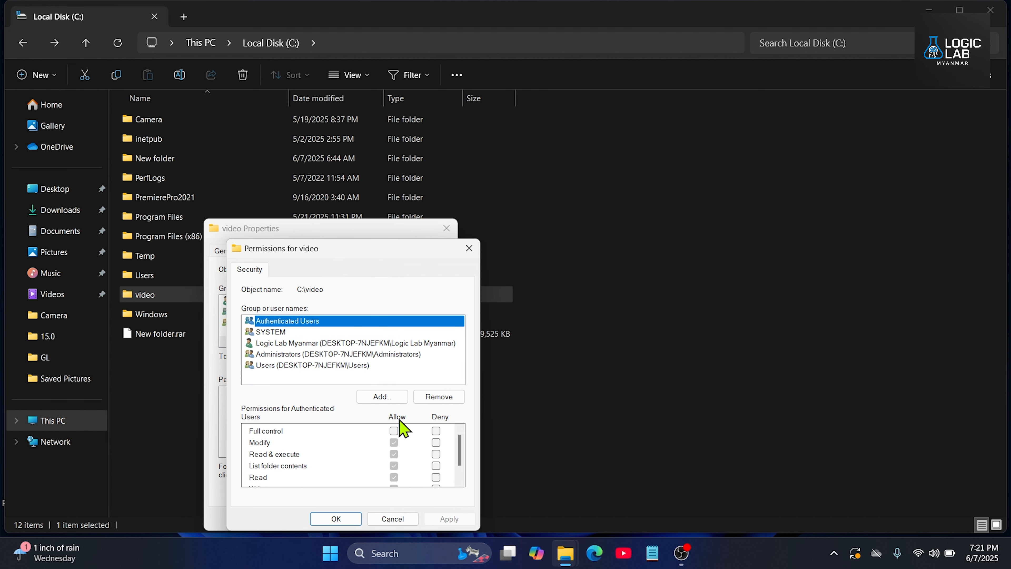
Step: Clear all Deny permissions on the video folder for the Administrators group, apply the change, and close the folder's properties
left_click(296, 356)
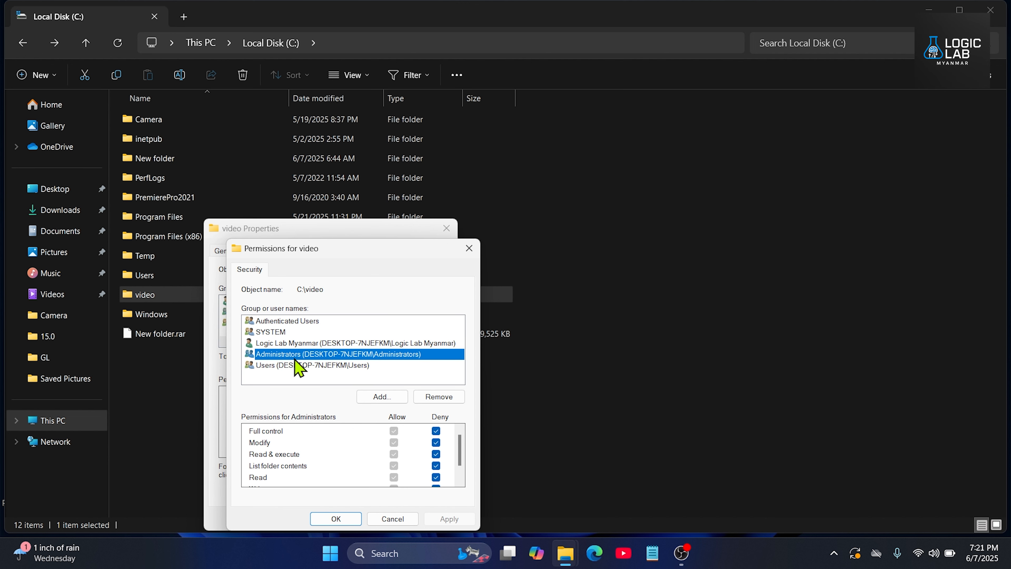
left_click(396, 432)
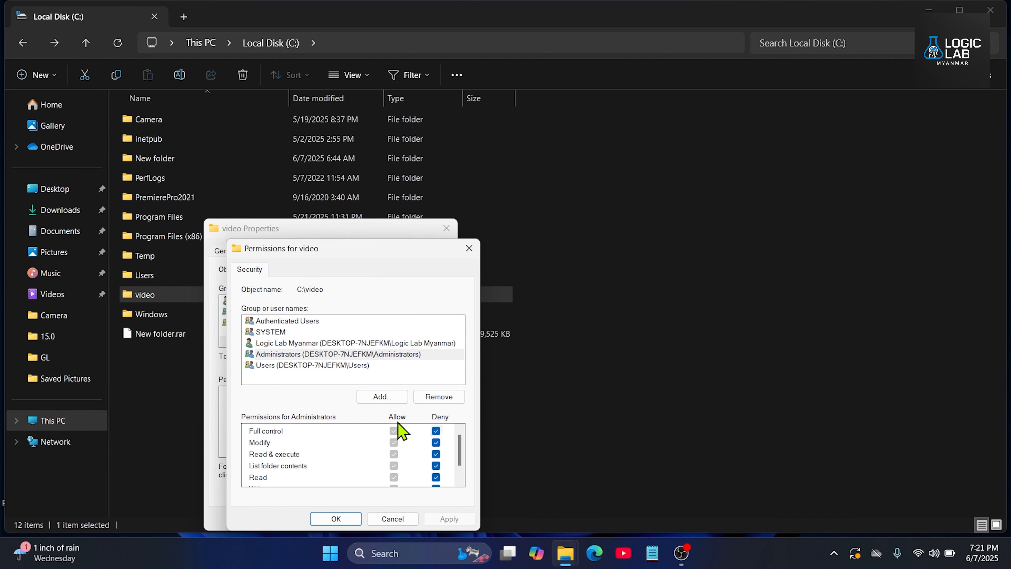
left_click(435, 431)
left_click(435, 443)
left_click(435, 454)
scroll(434, 458, "down", 1)
left_click(436, 445)
left_click(435, 456)
left_click(435, 468)
scroll(441, 470, "up", 1)
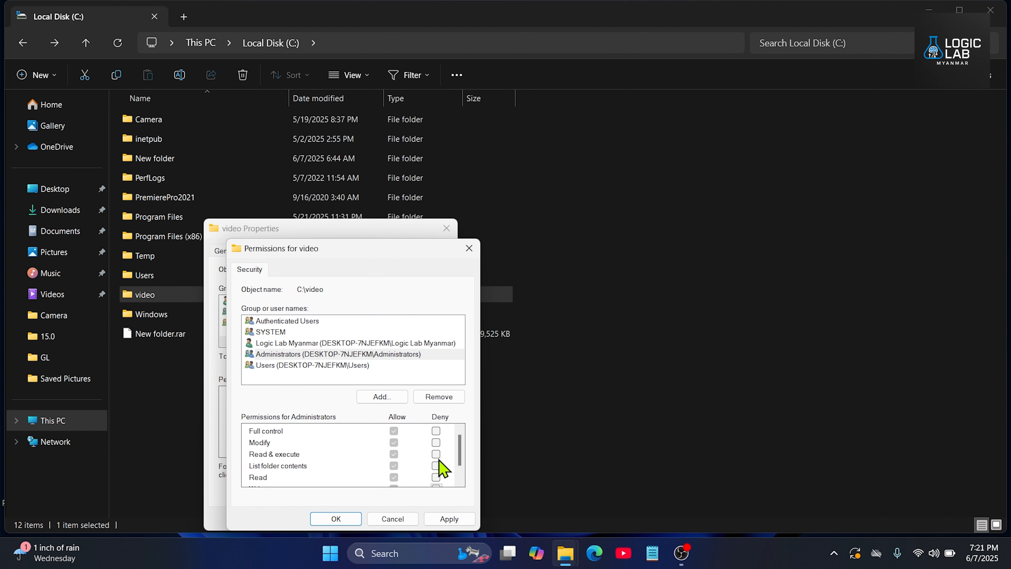
left_click(450, 520)
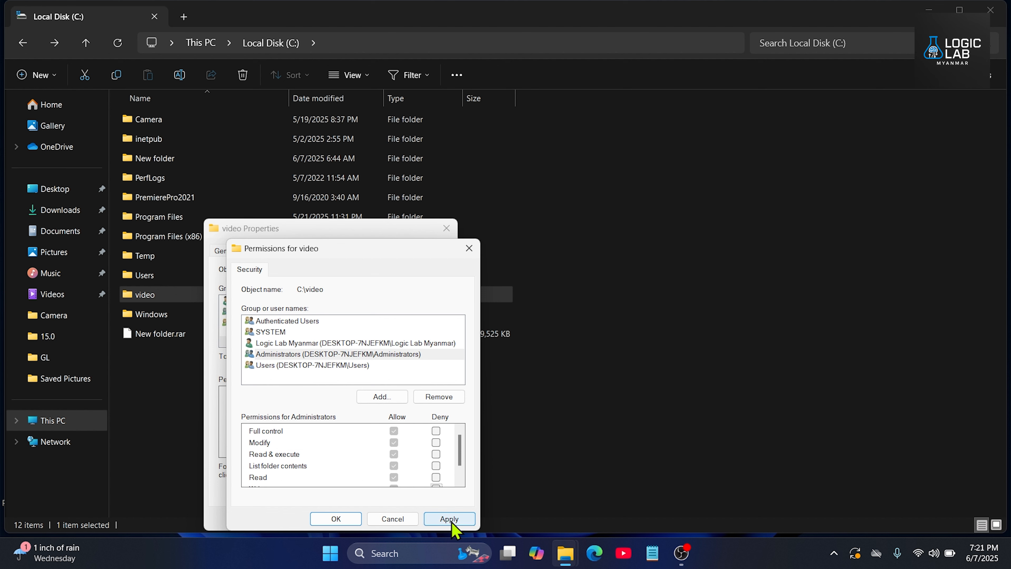
left_click(349, 520)
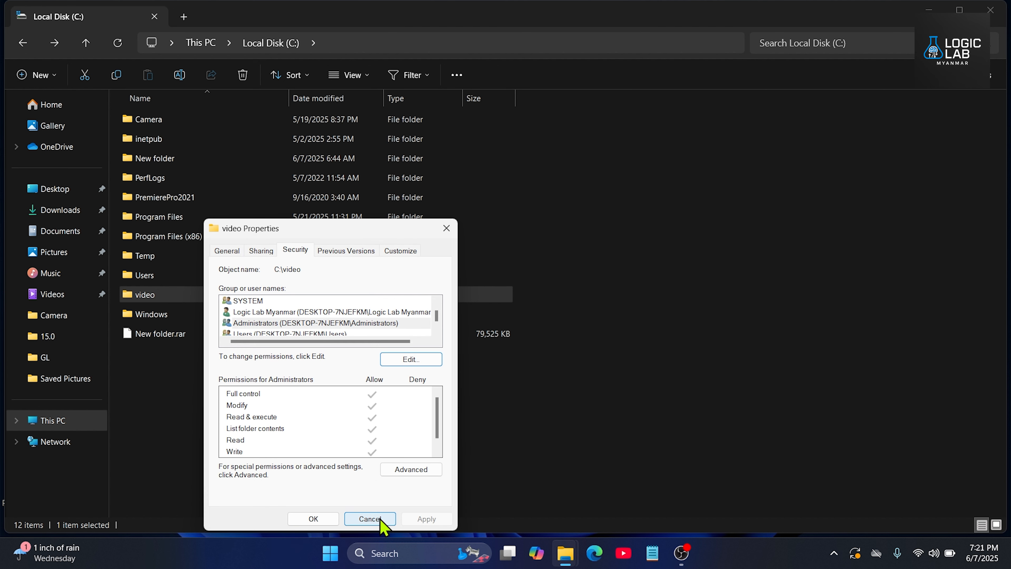
left_click(314, 523)
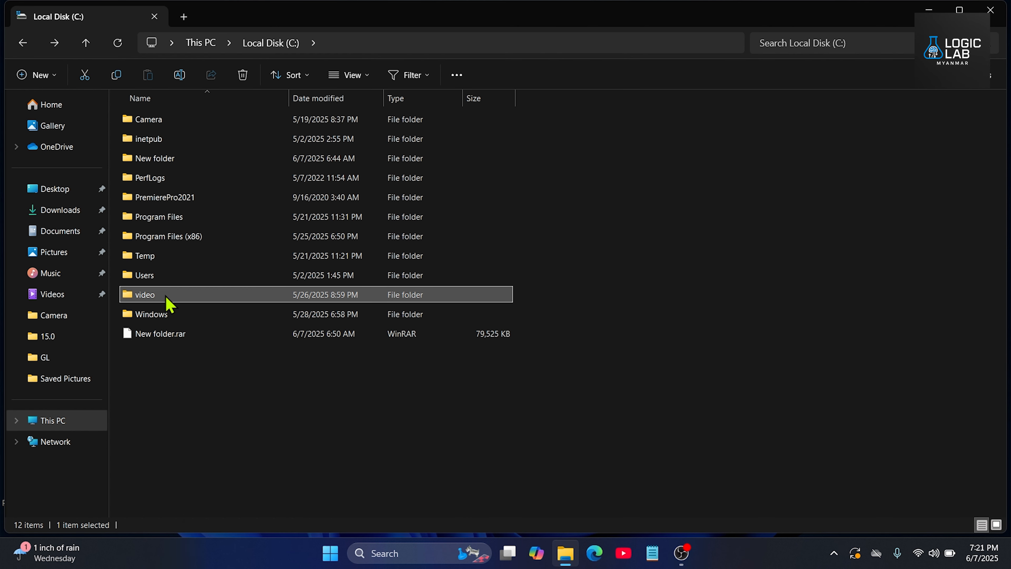
Step: Open the video folder to test that its contents are accessible, and return to the root of Local Disk (C:)
mouse_move(165, 297)
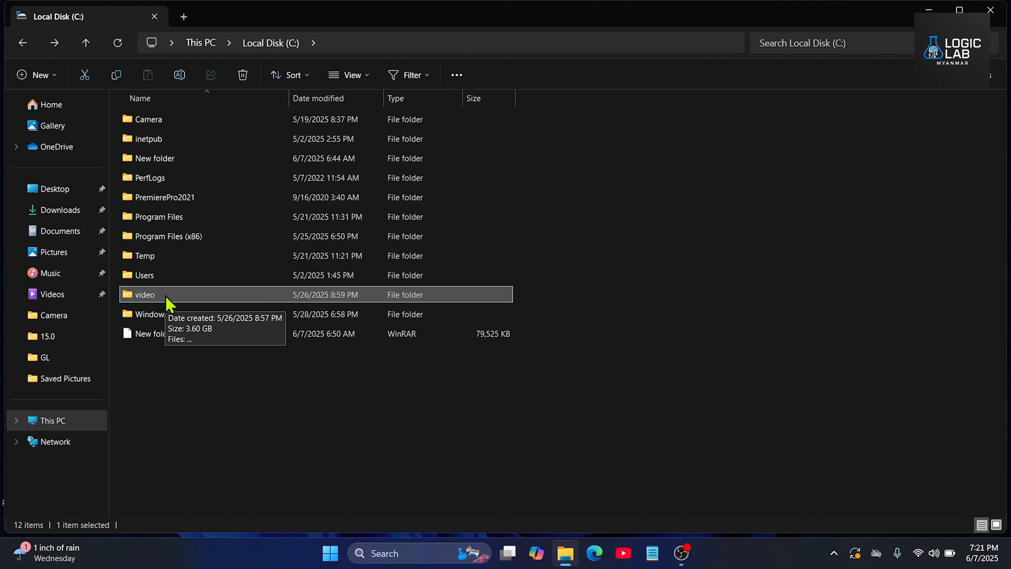
double_click(166, 296)
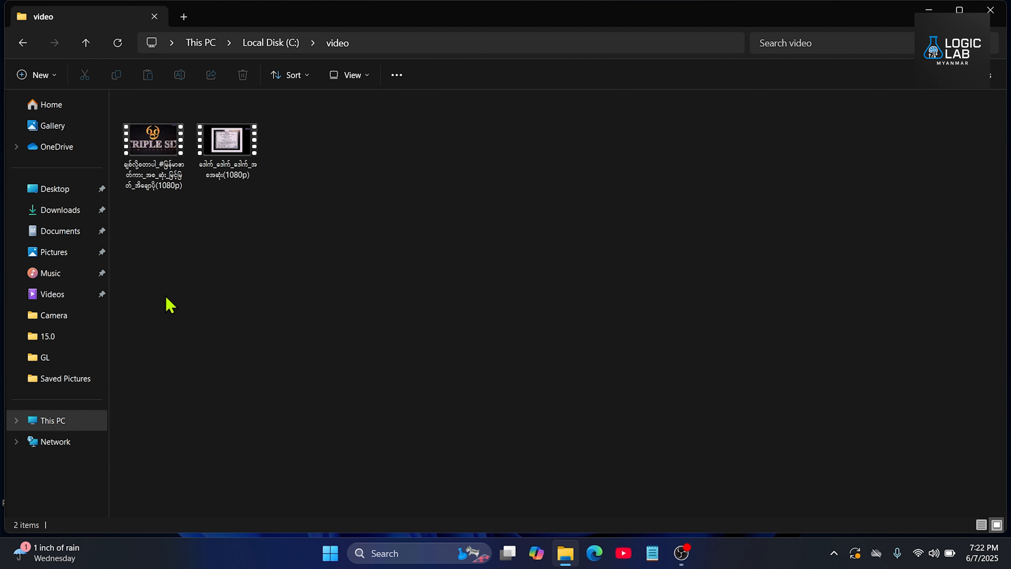
left_click(29, 45)
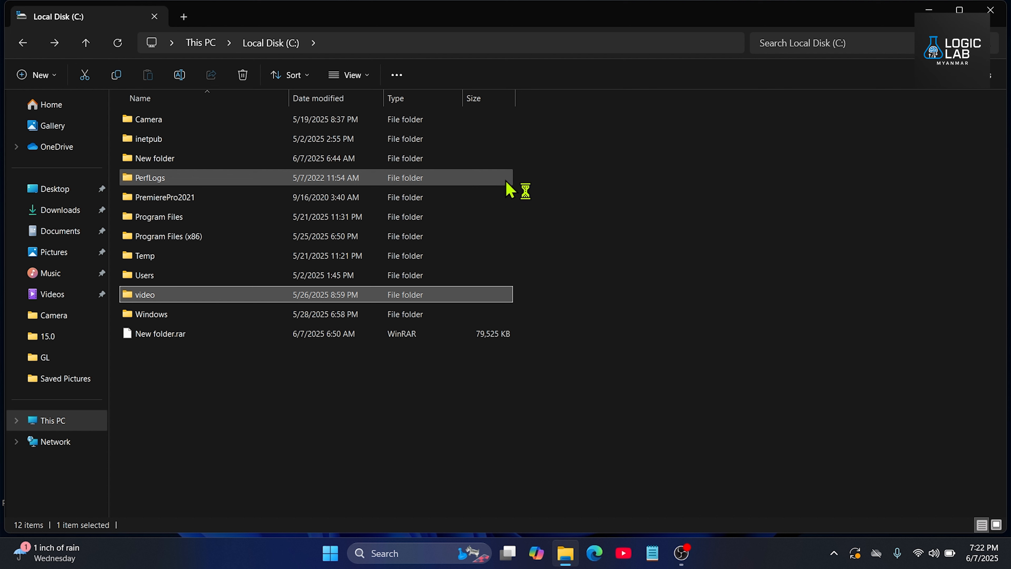